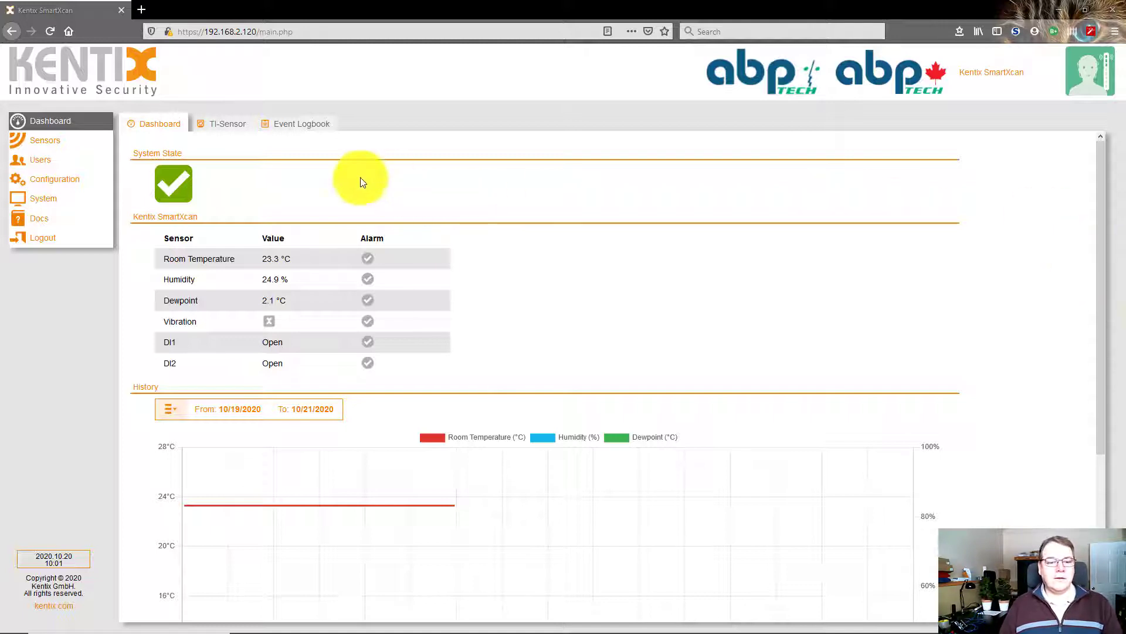
Start a new user account from the Users list and mark it active
click(50, 166)
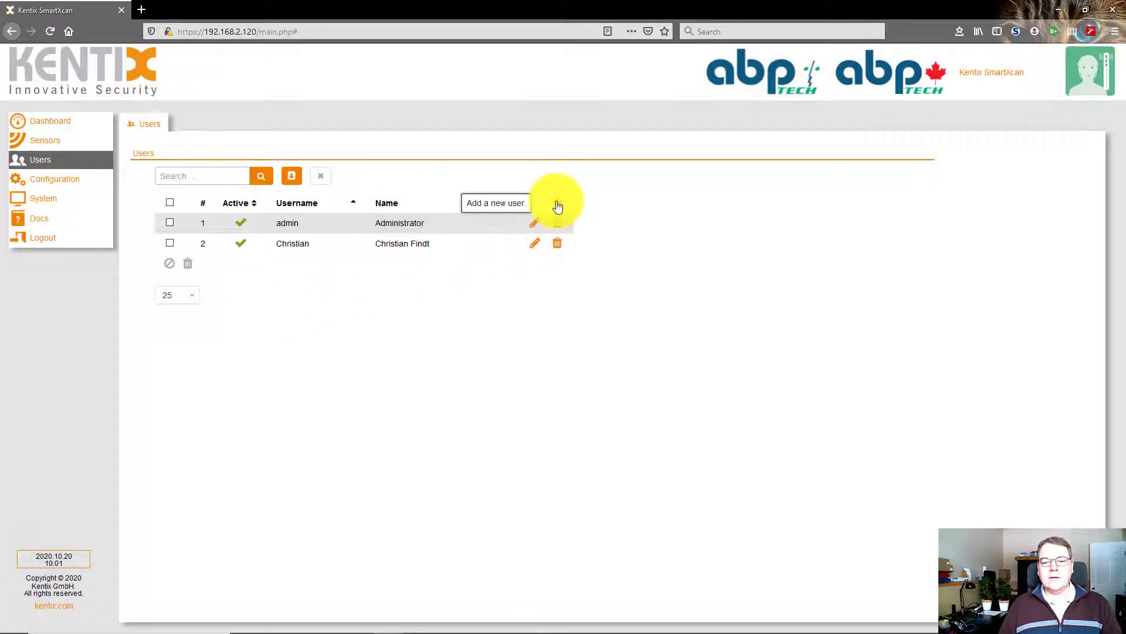
click(558, 206)
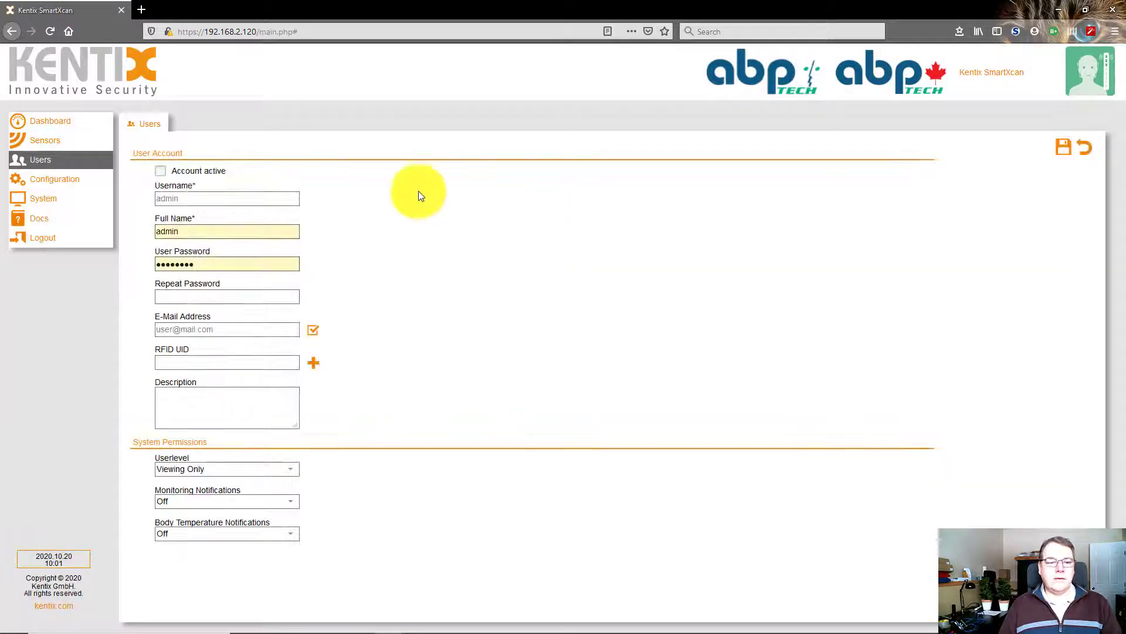
click(161, 172)
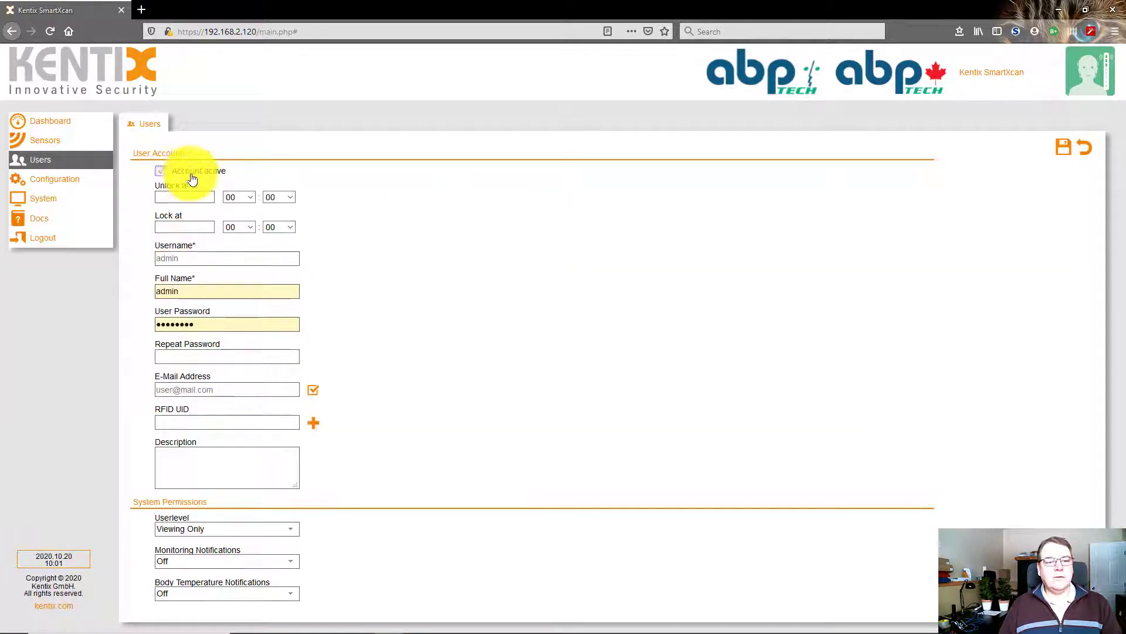
Enter username 'Test', the user's full name, a matching password twice and the notification e-mail address
click(187, 258)
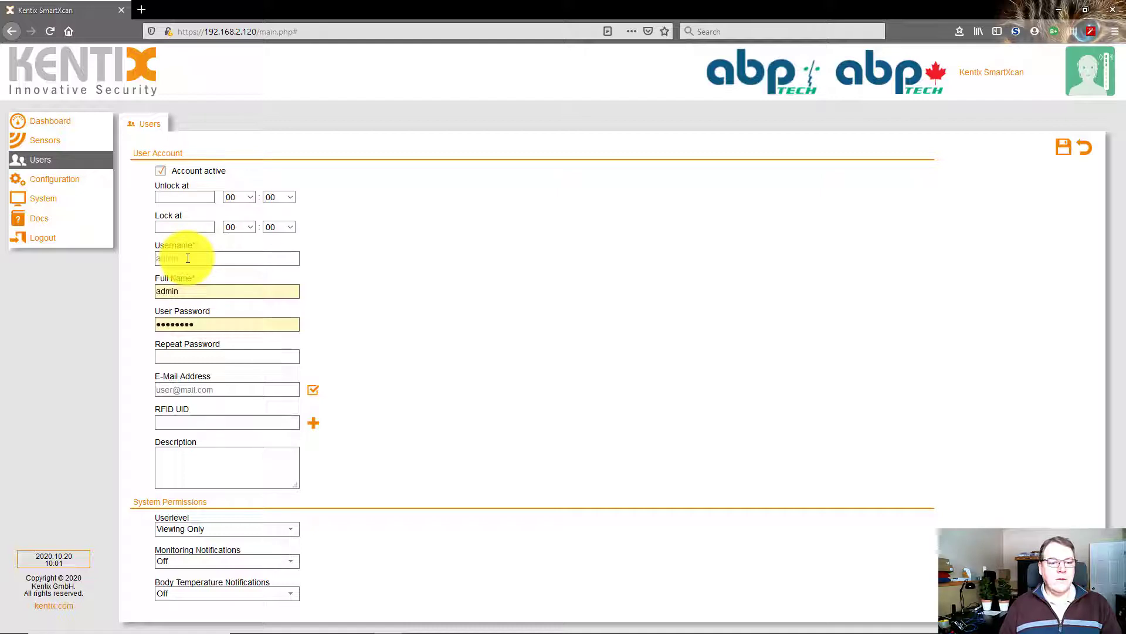
text(Test)
key(Tab)
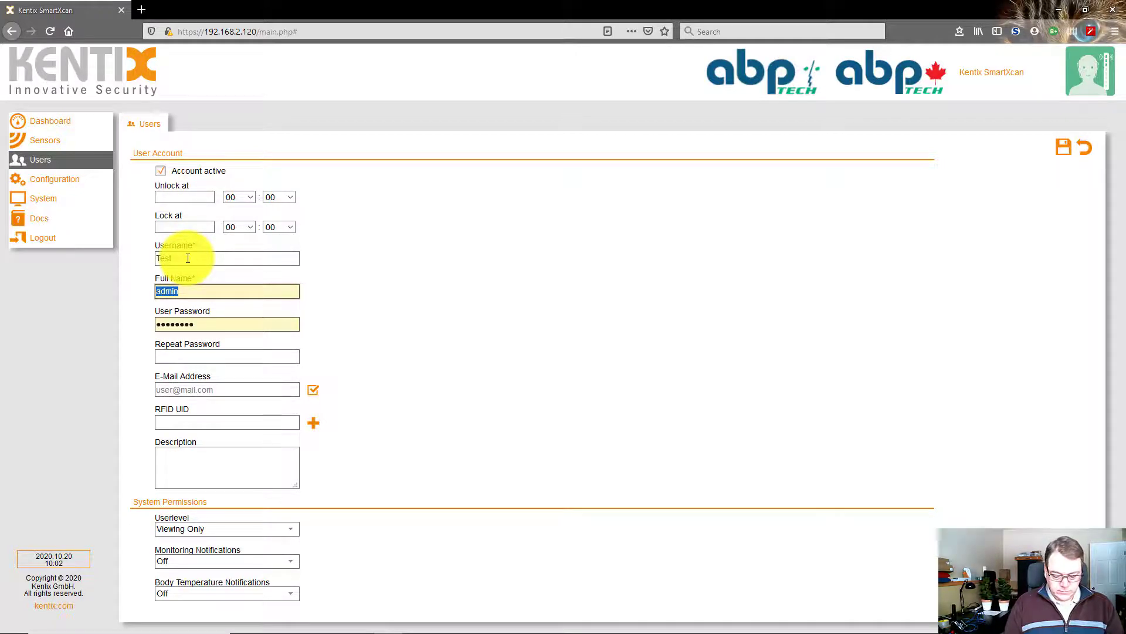
text(John Doe)
key(Tab)
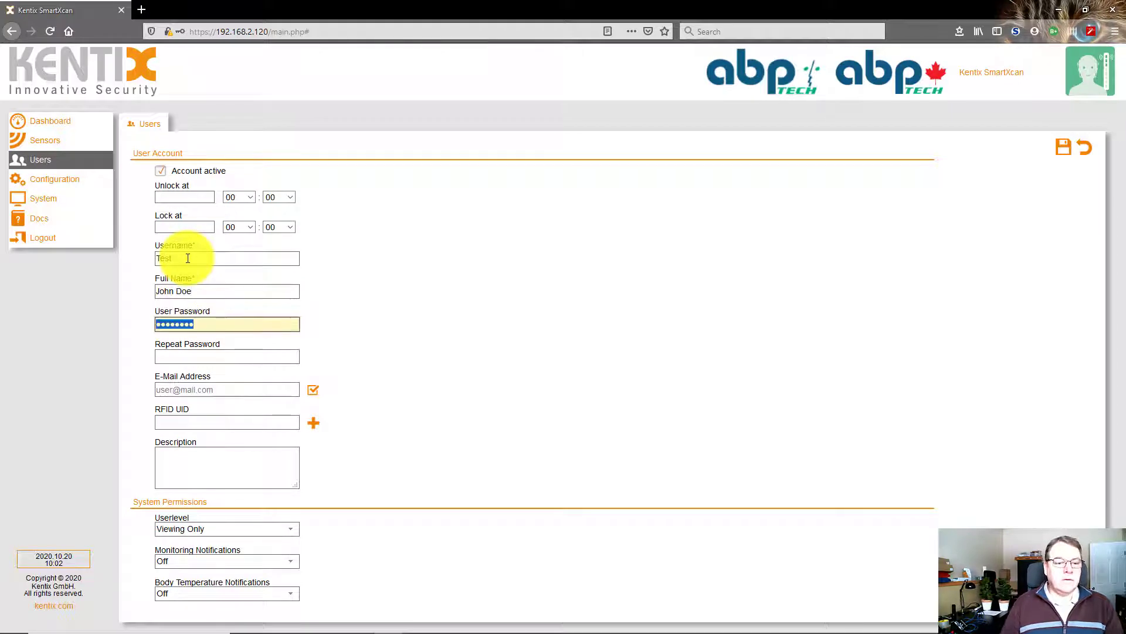
text(••••••)
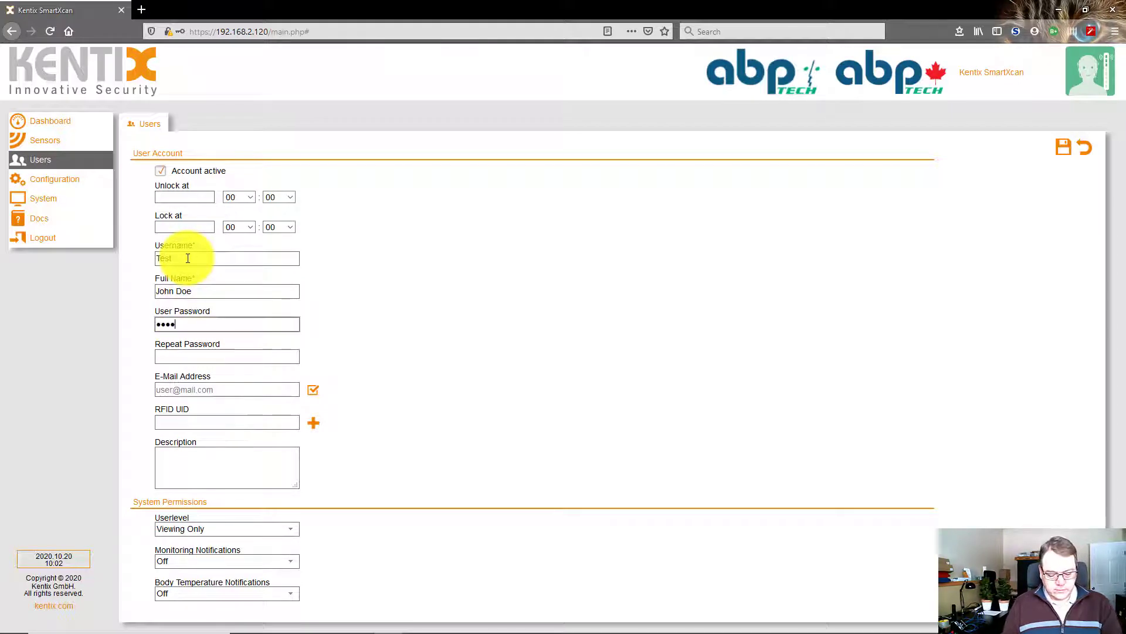
text(••)
key(Tab)
text(••••)
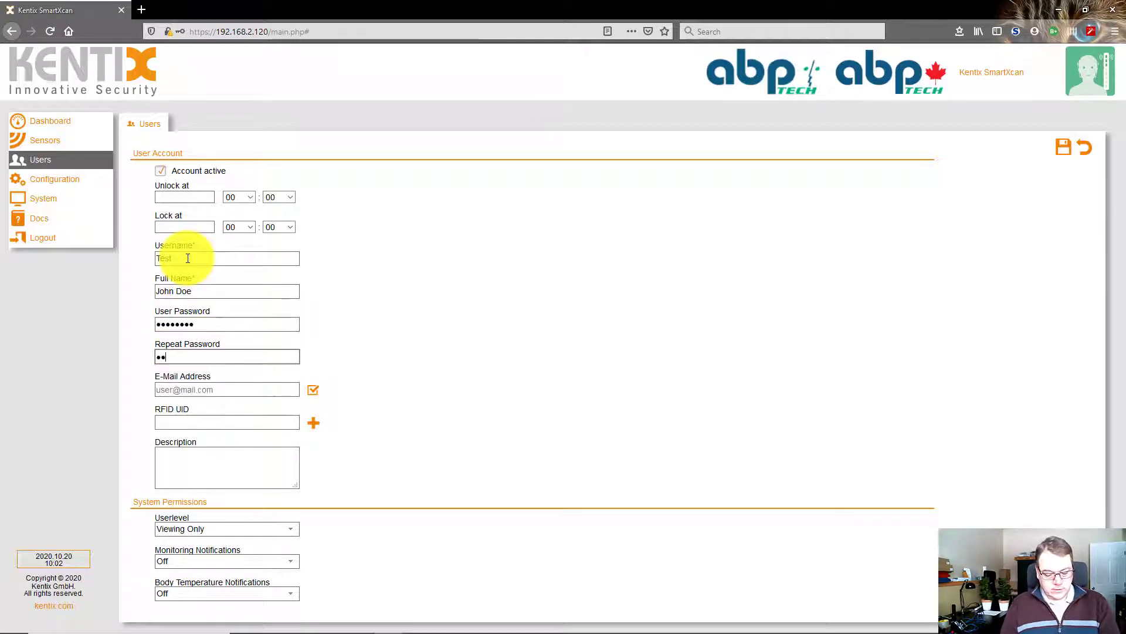
text(••••)
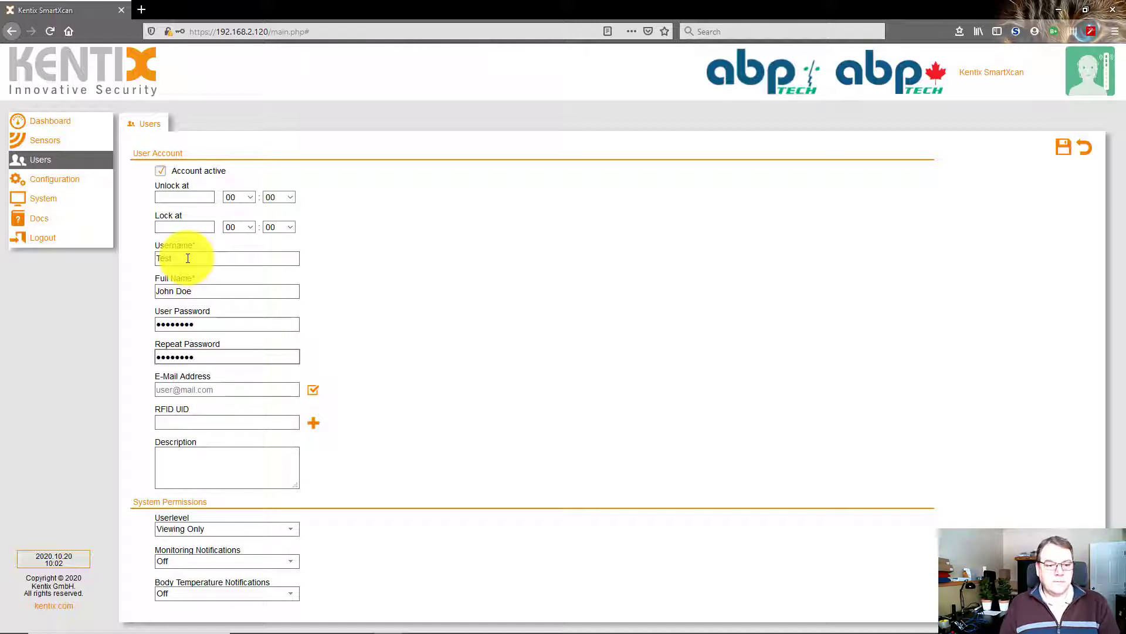
key(Tab)
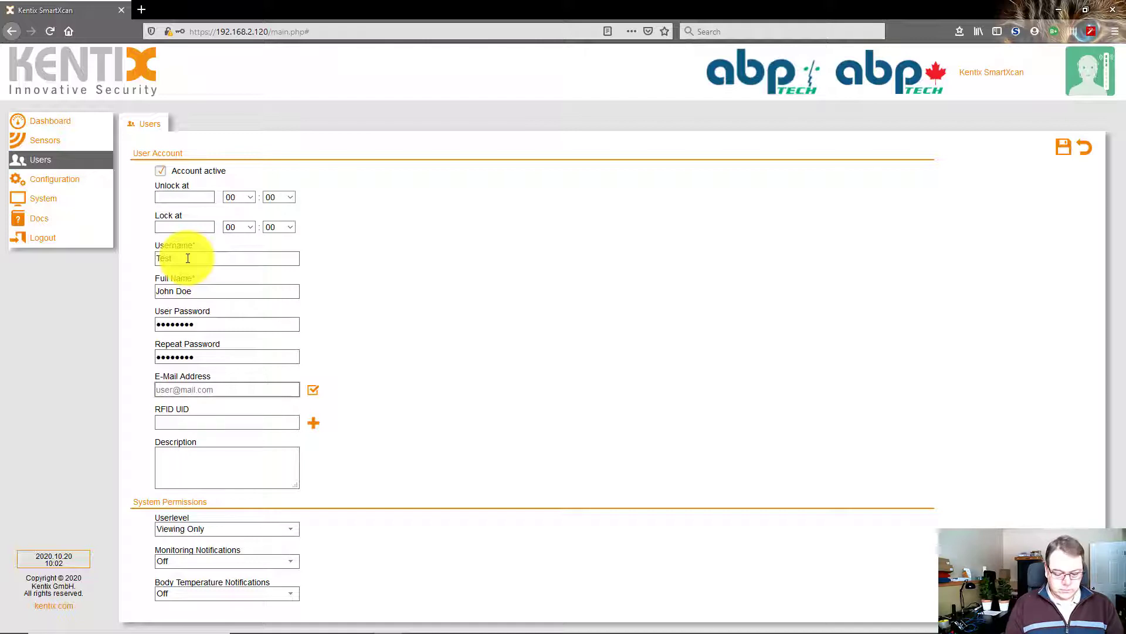
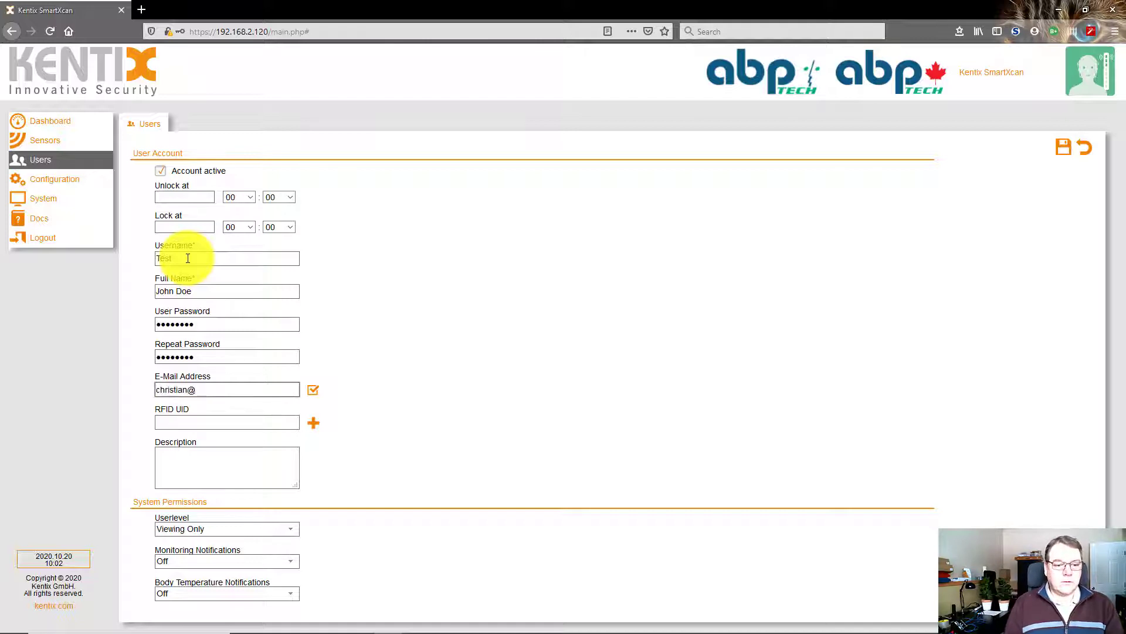
key(Tab)
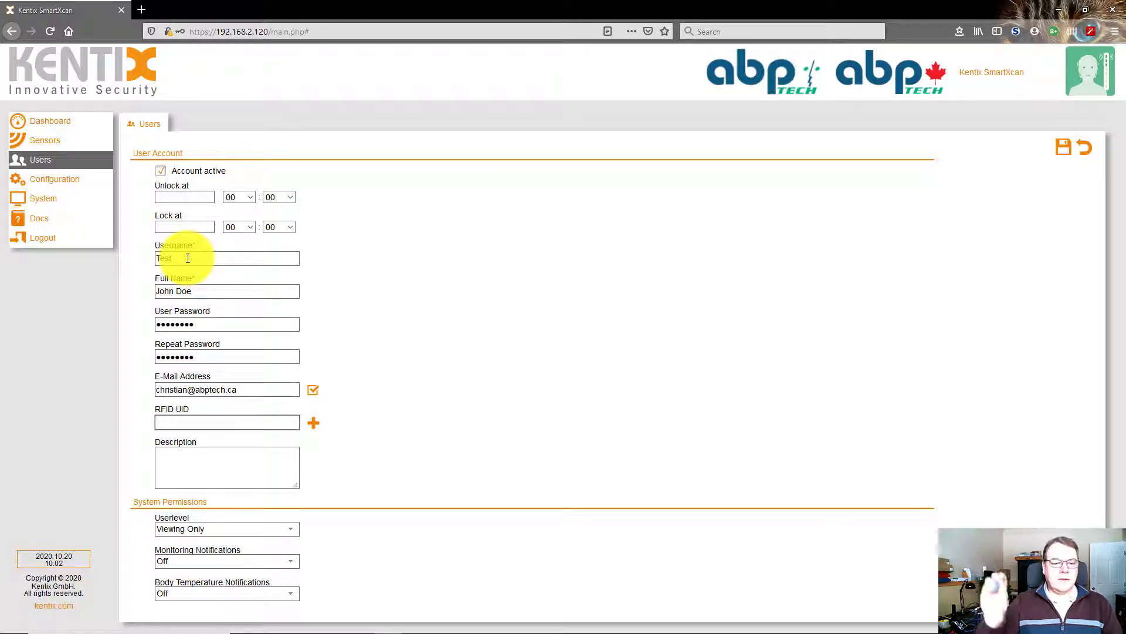
Read in an RFID card ID and keep the user level at Viewing Only
click(309, 423)
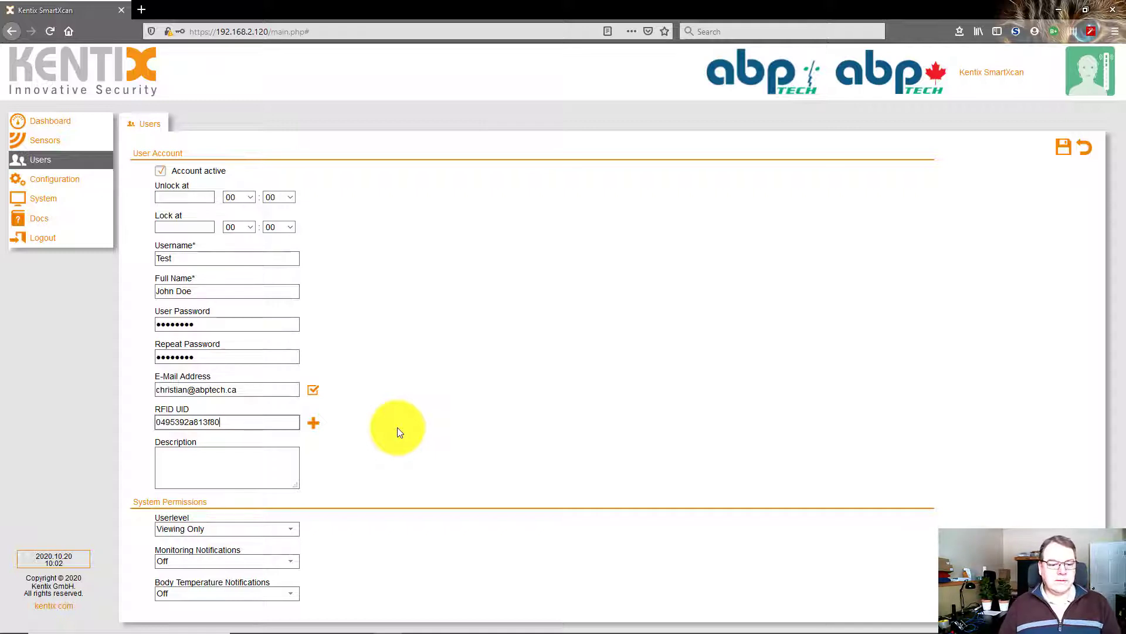
click(262, 459)
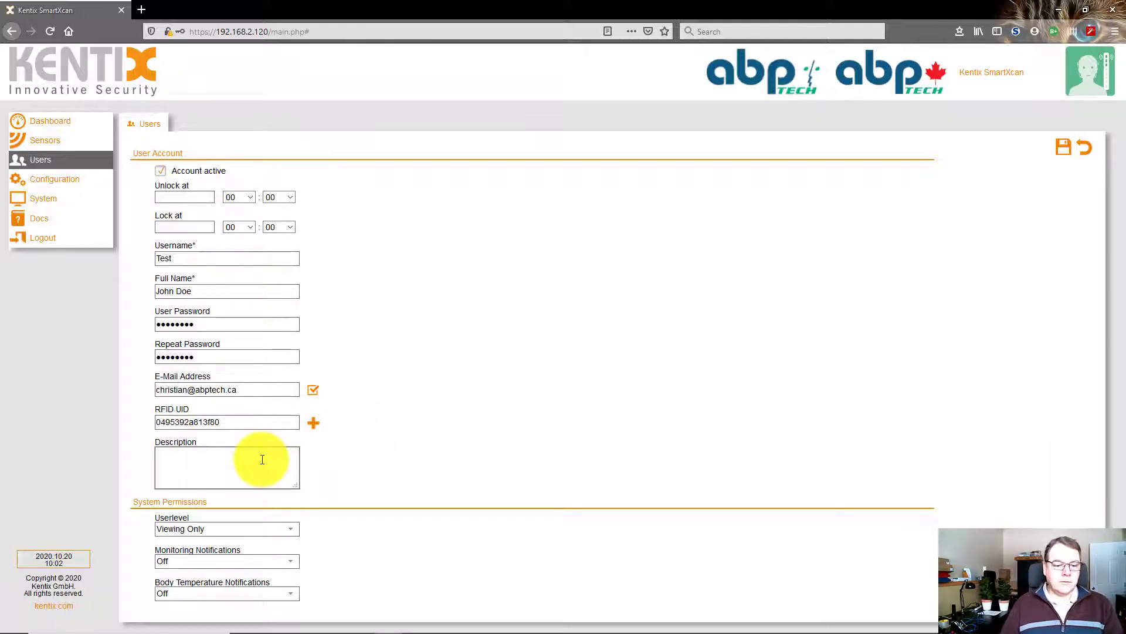
click(201, 530)
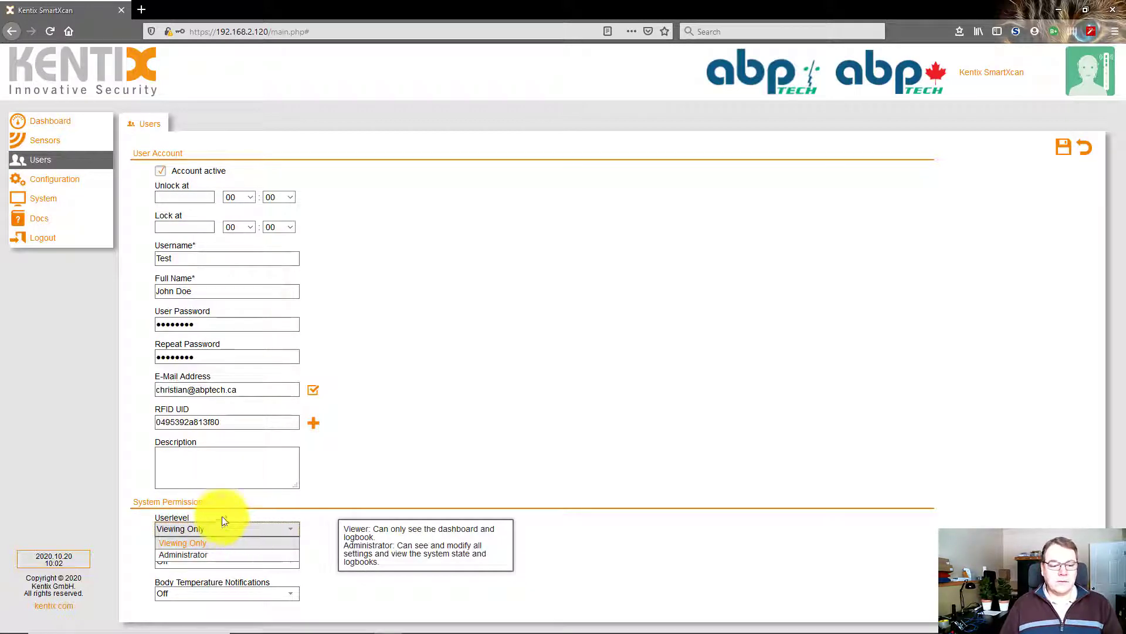
click(238, 529)
Turn monitoring notifications On, set body temperature alerts to Raised Only, and save the user
click(197, 562)
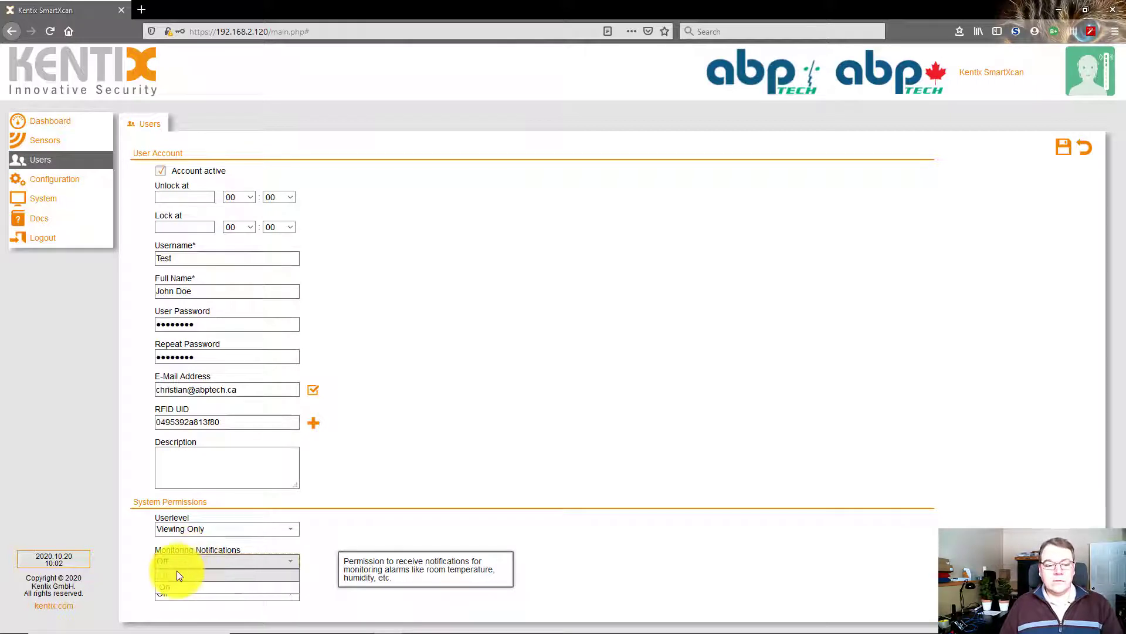
click(173, 587)
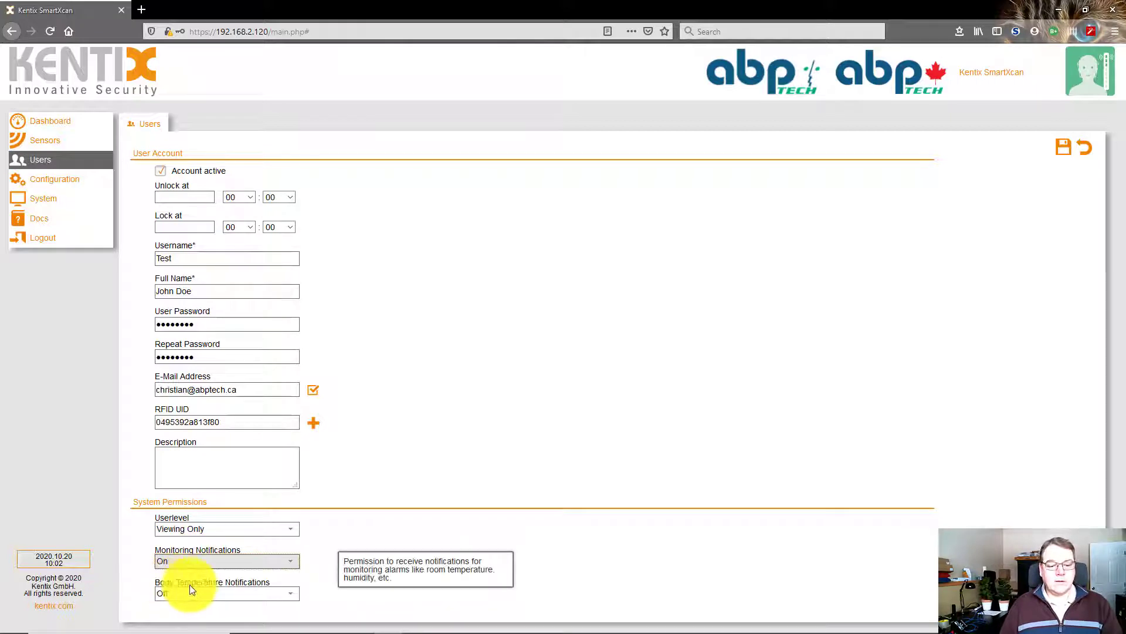
click(219, 593)
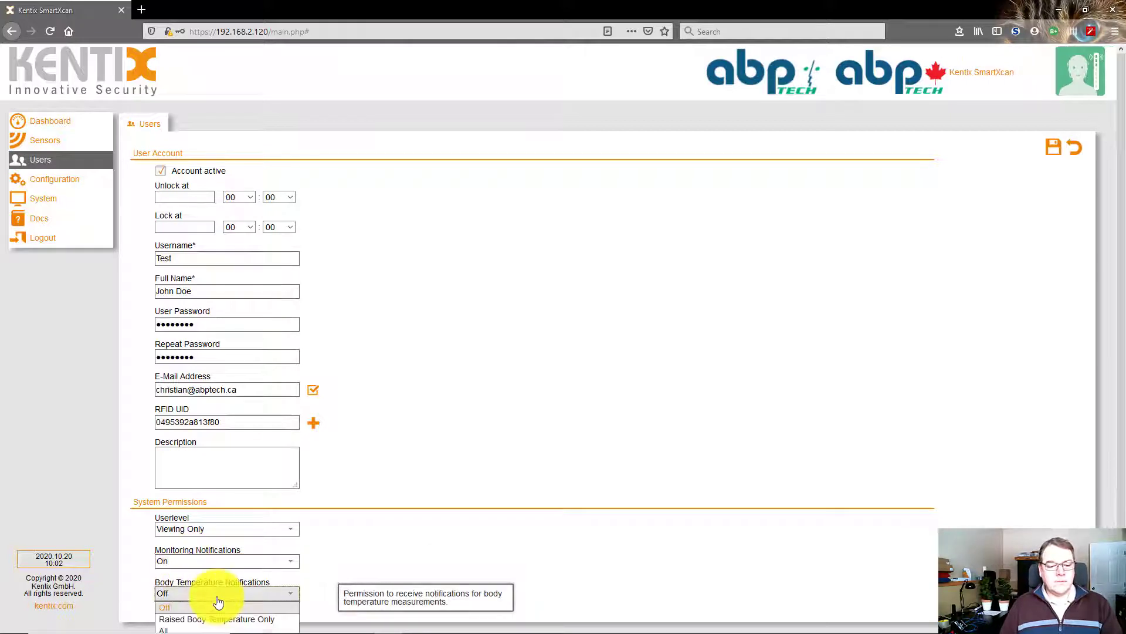
click(241, 620)
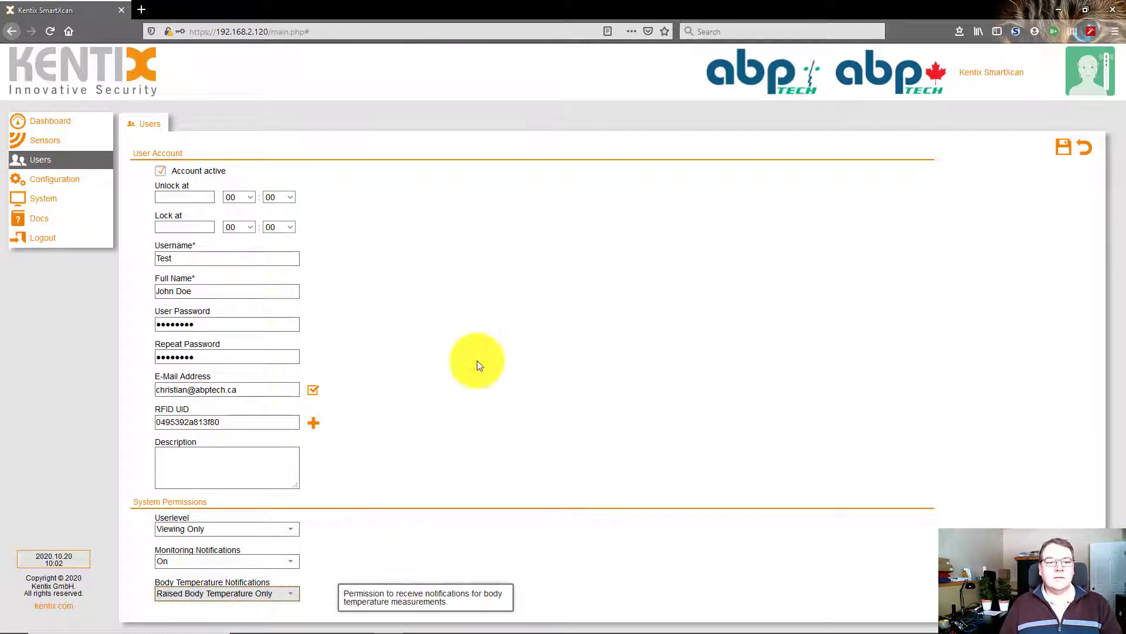
click(1063, 148)
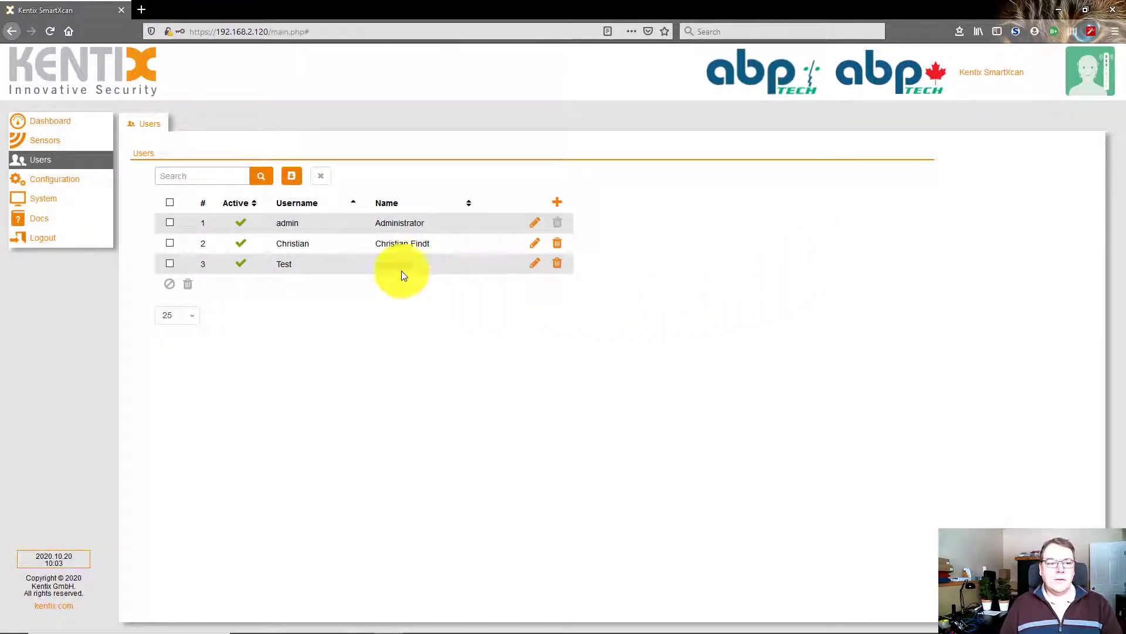
Go to Configuration's E-Mail settings and place the cursor in the Sender Address field
click(64, 181)
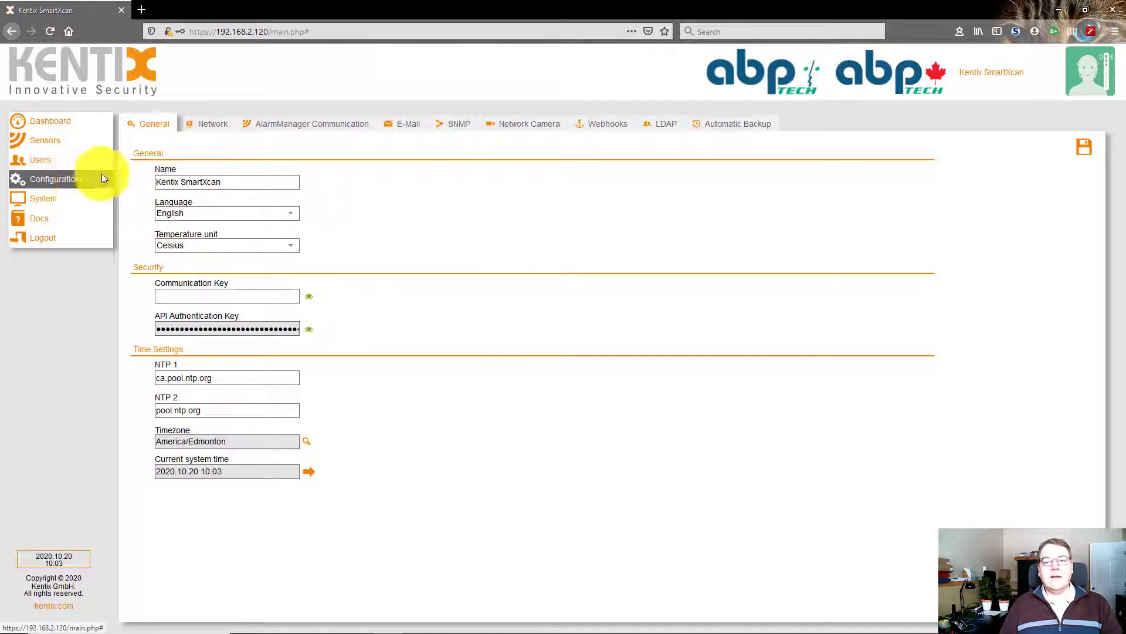
click(413, 131)
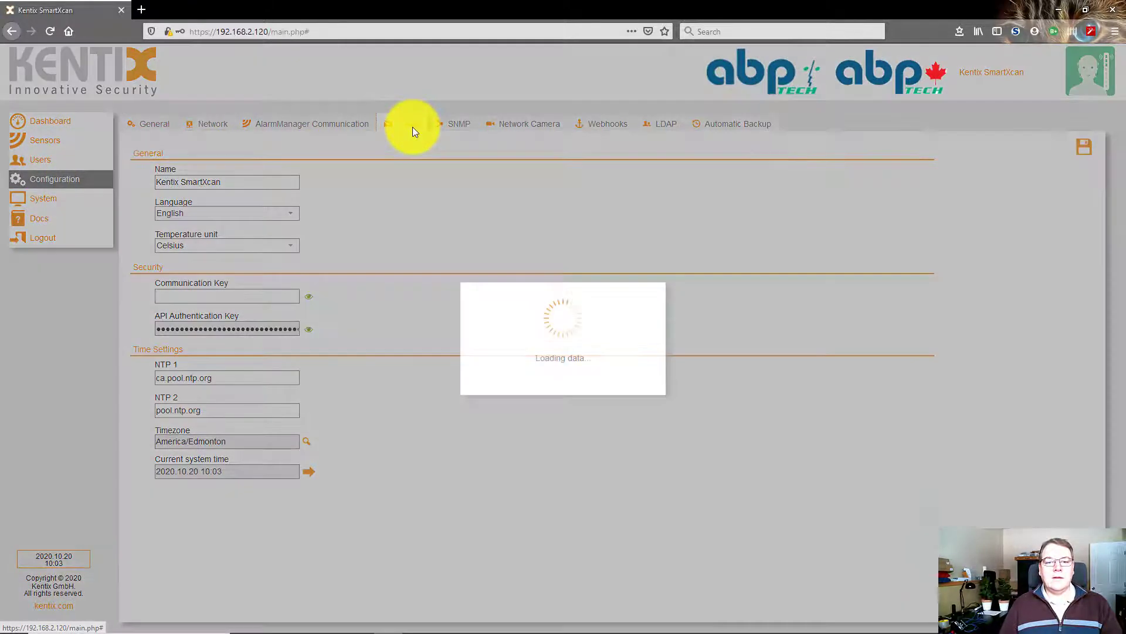
click(255, 178)
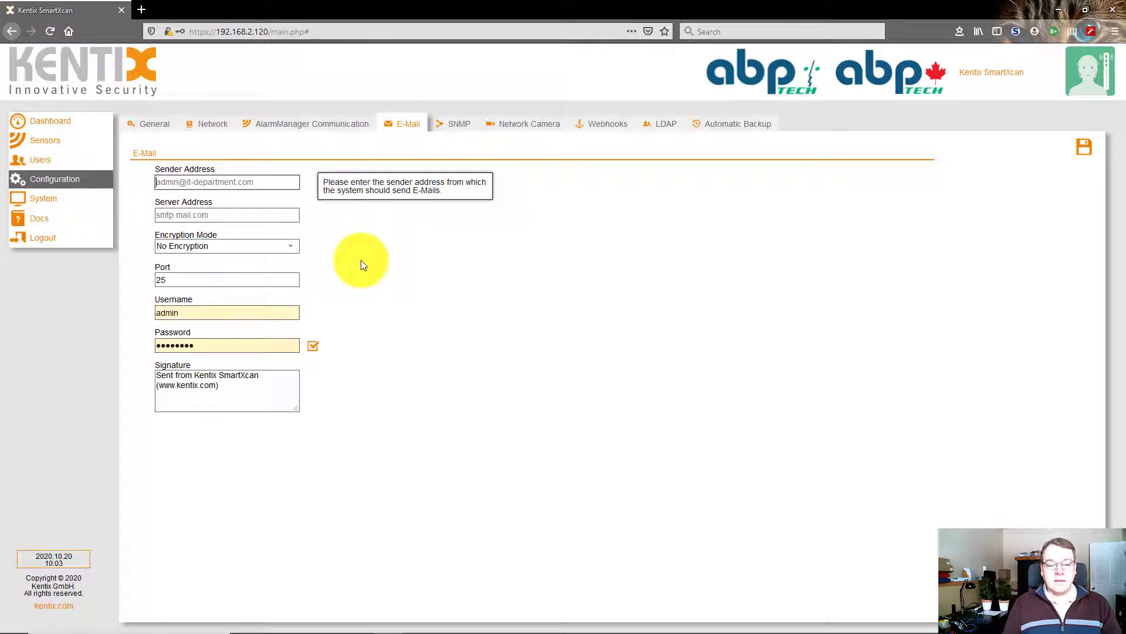
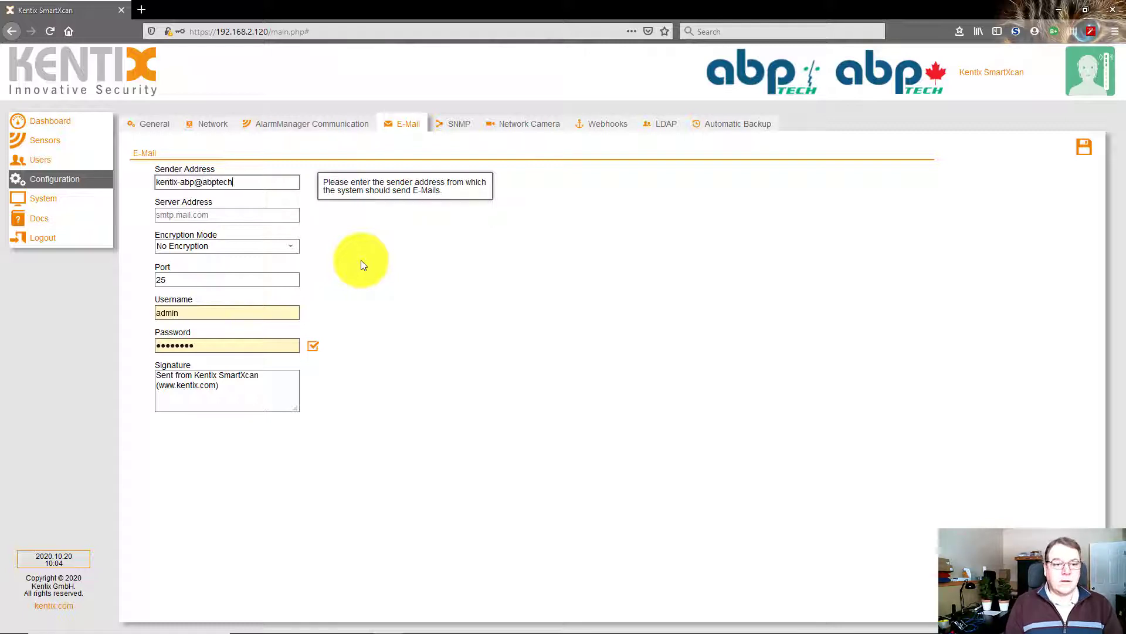
Enter the device's sender e-mail address and SMTP server address 192.168.2.92
key(Tab)
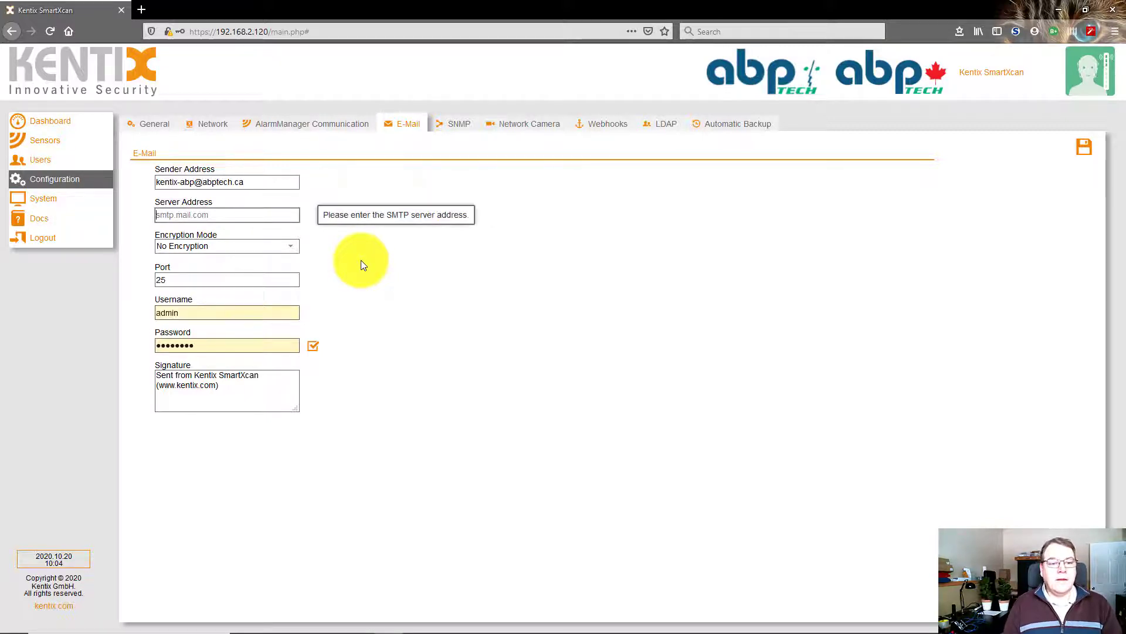
text(1)
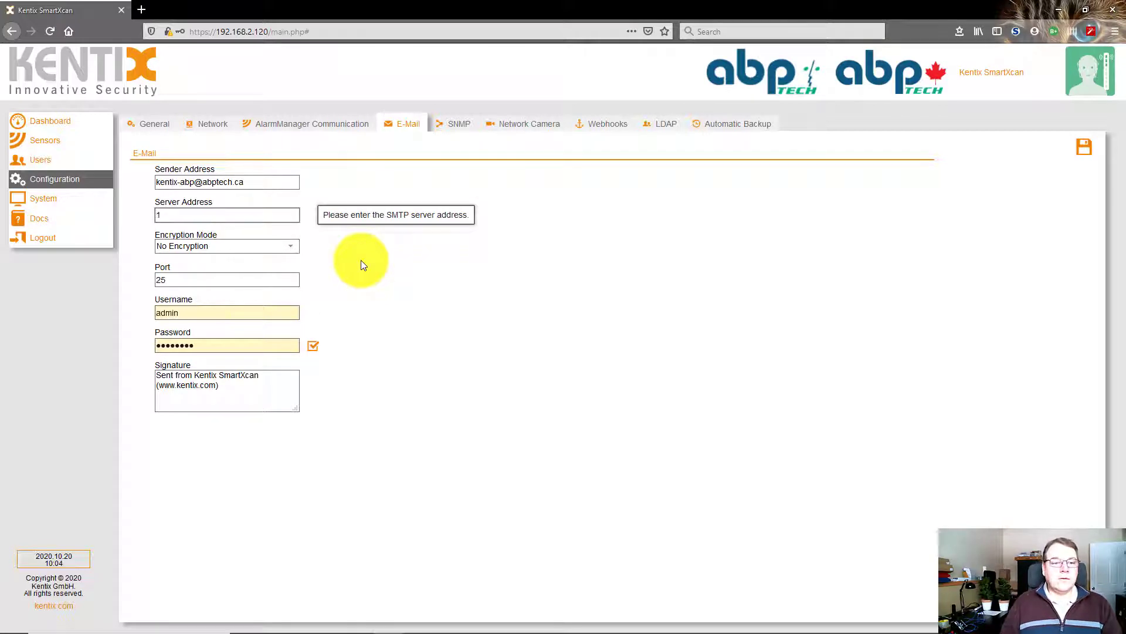
text(92.168.2.)
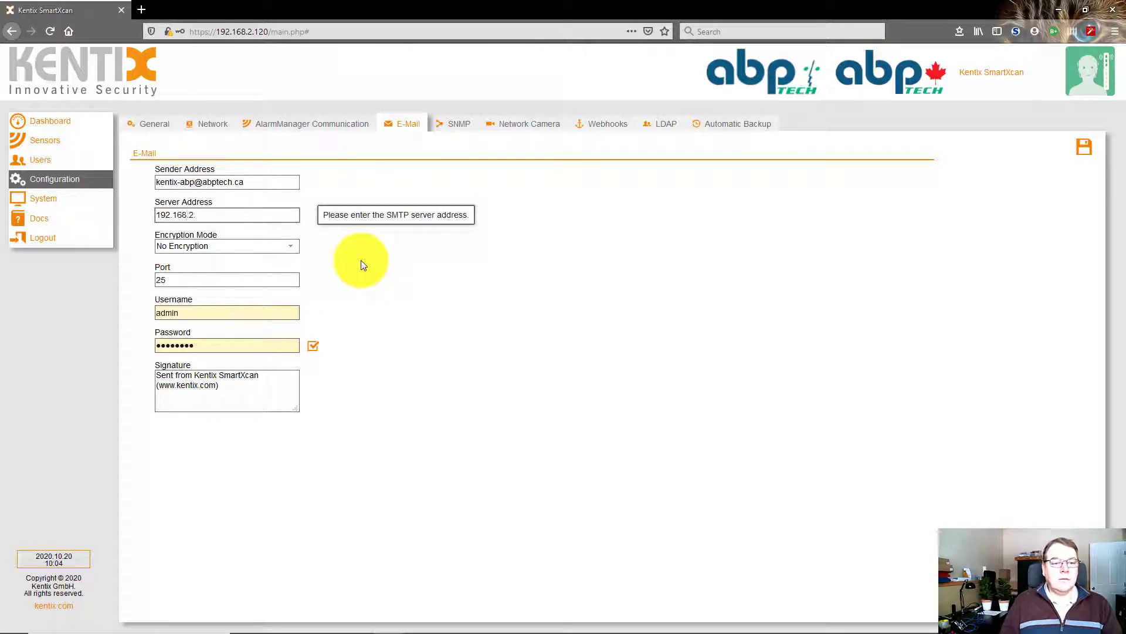
text(92)
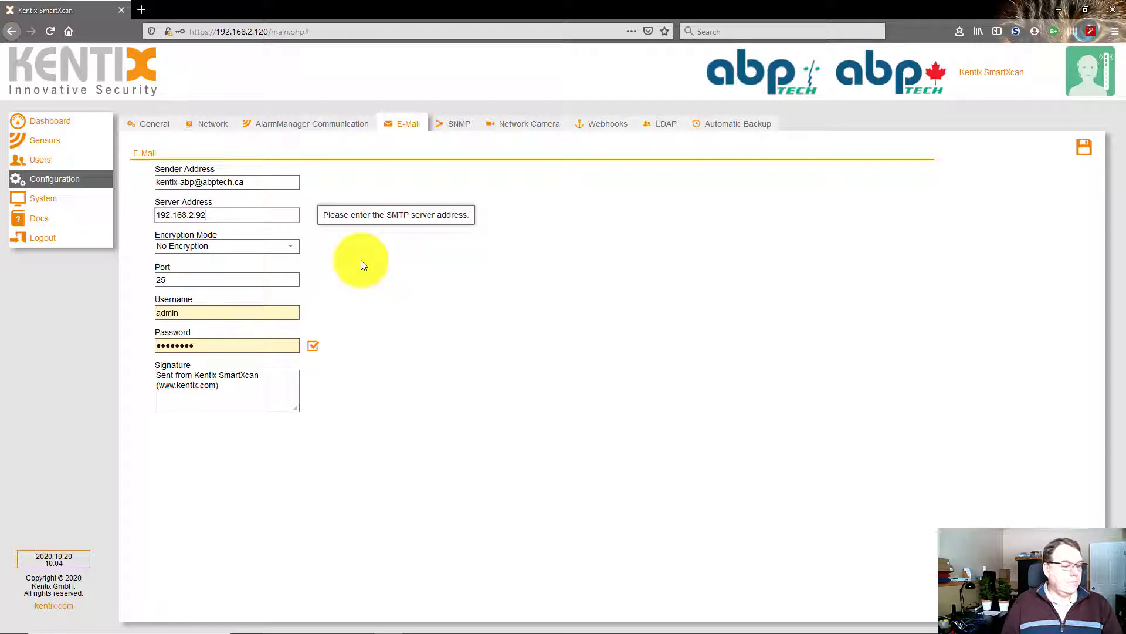
key(Tab)
key(Tab)
key(Tab)
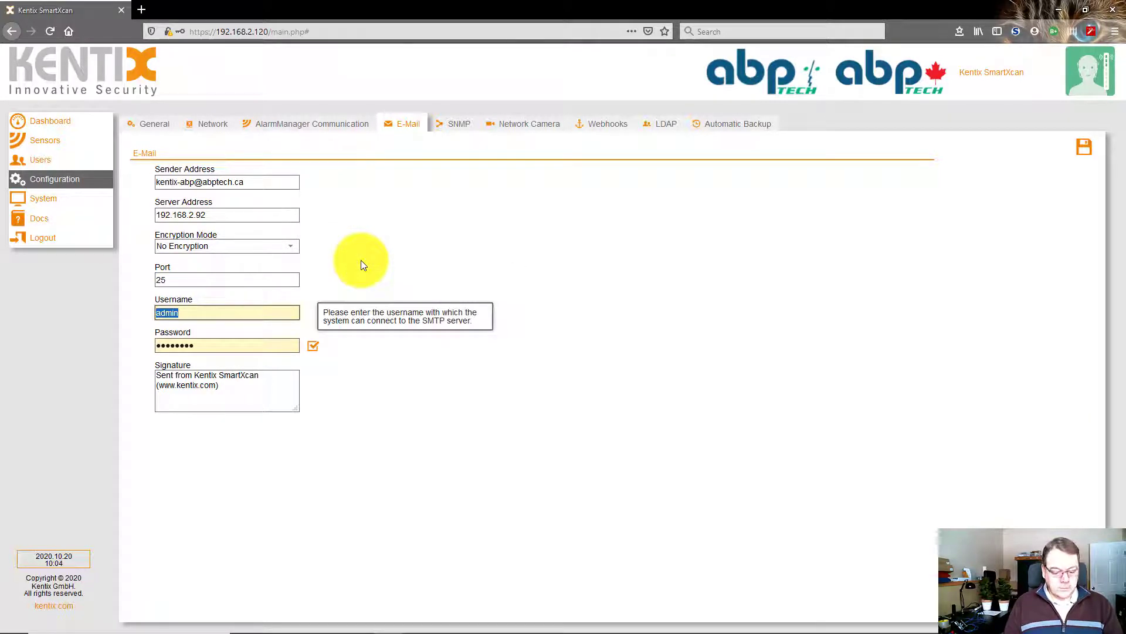
Enter the SMTP login username and password
text(smpr)
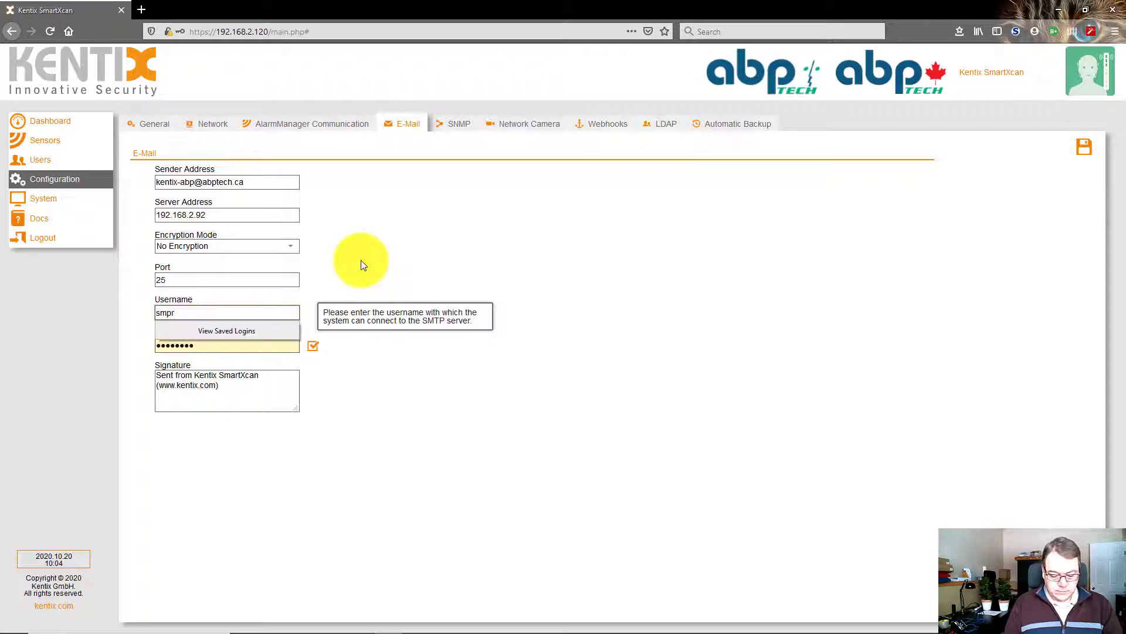
key(BackSpace)
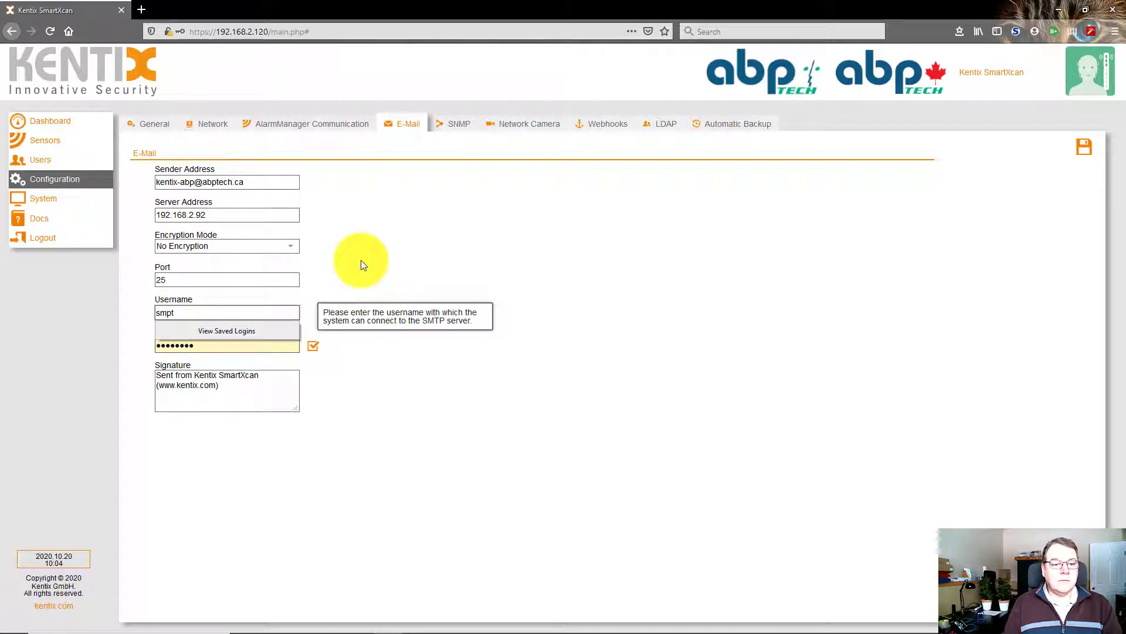
key(BackSpace)
key(BackSpace)
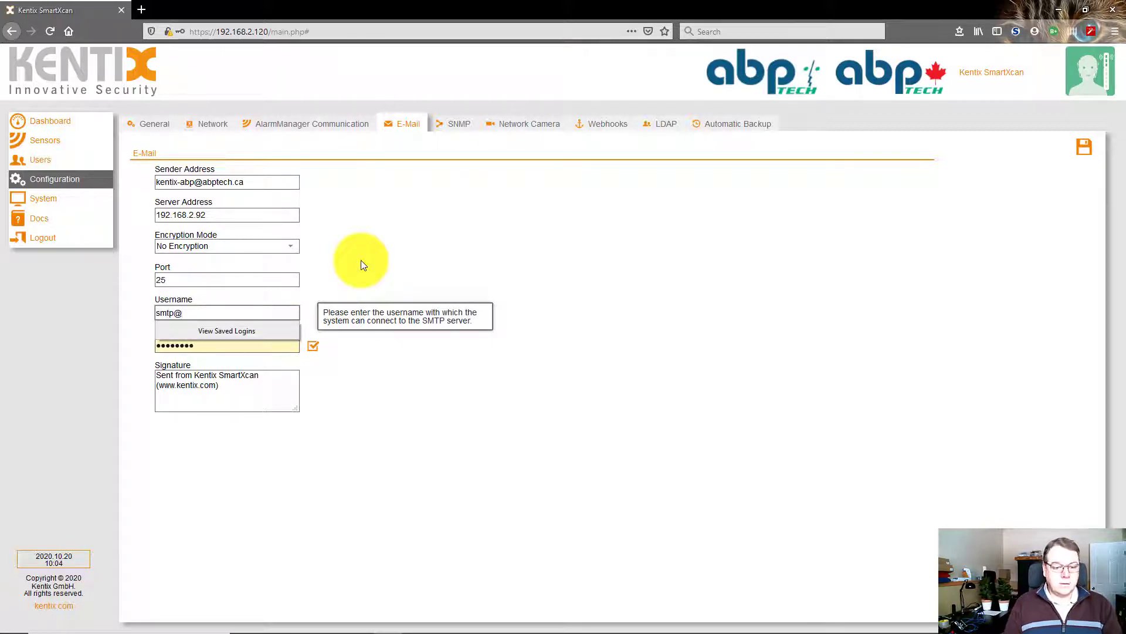
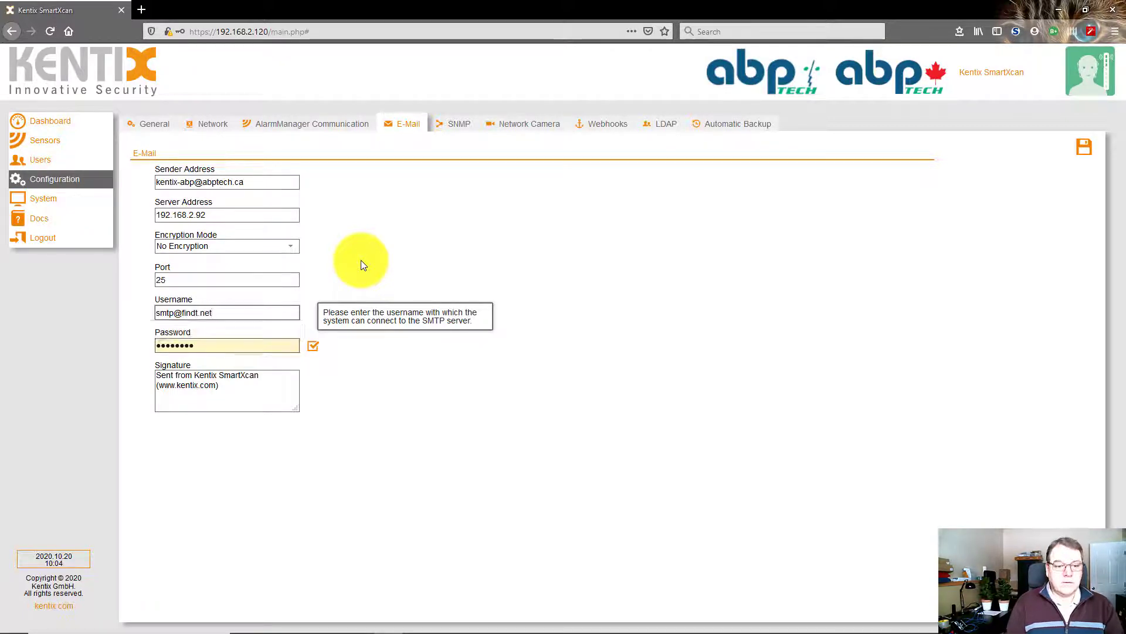
key(Tab)
text(**)
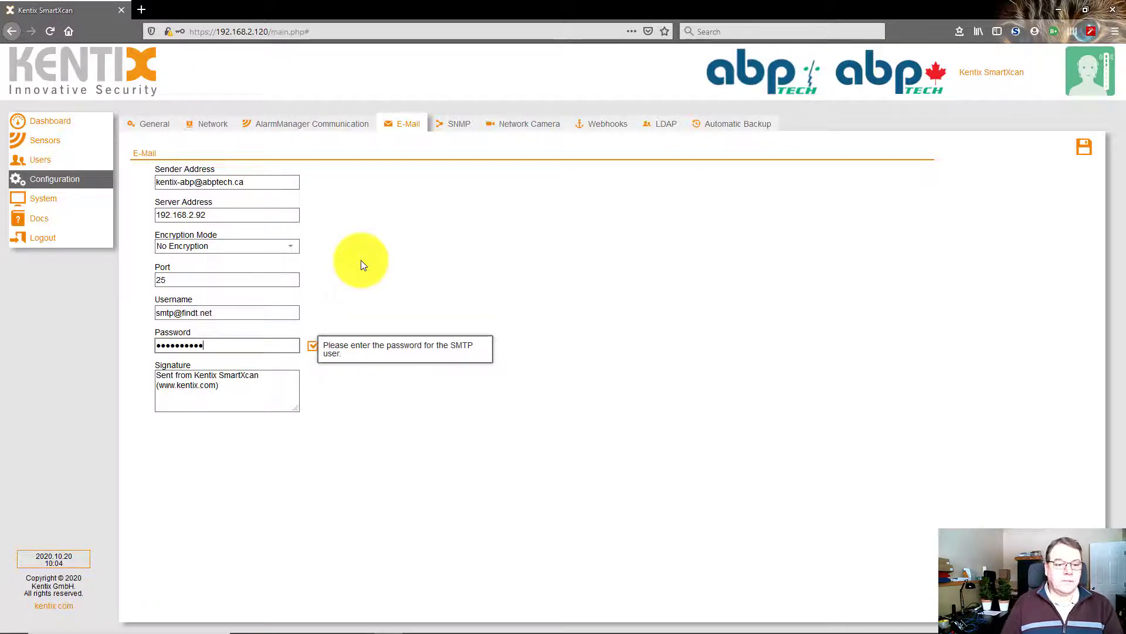
Save the e-mail settings and send a test mail
click(1082, 146)
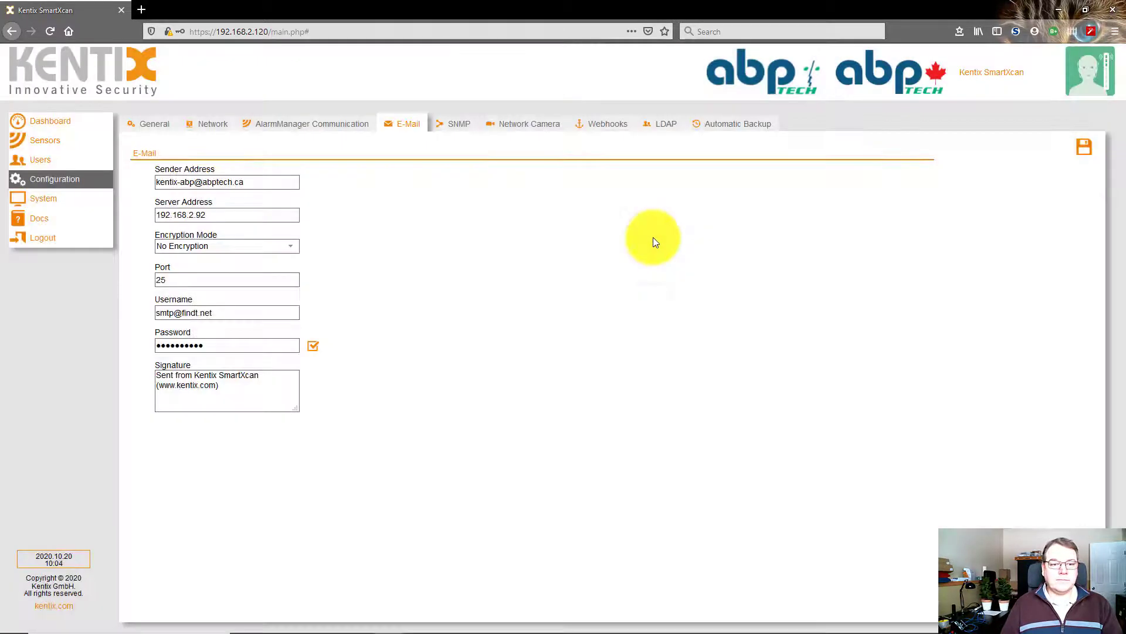
click(312, 345)
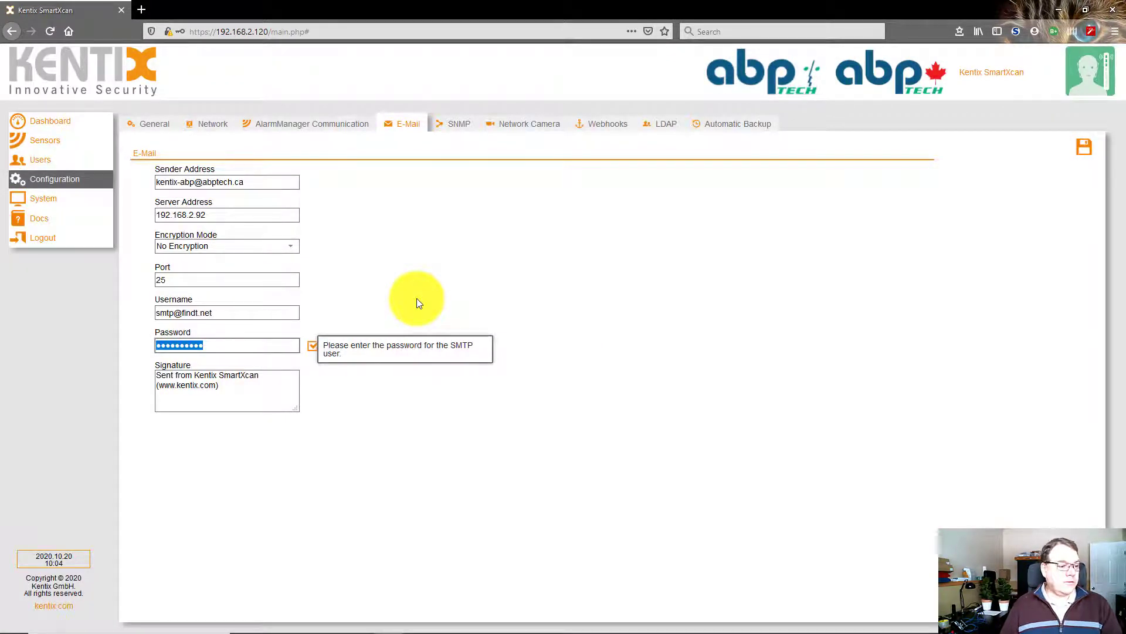
key(alt+Tab)
click(188, 202)
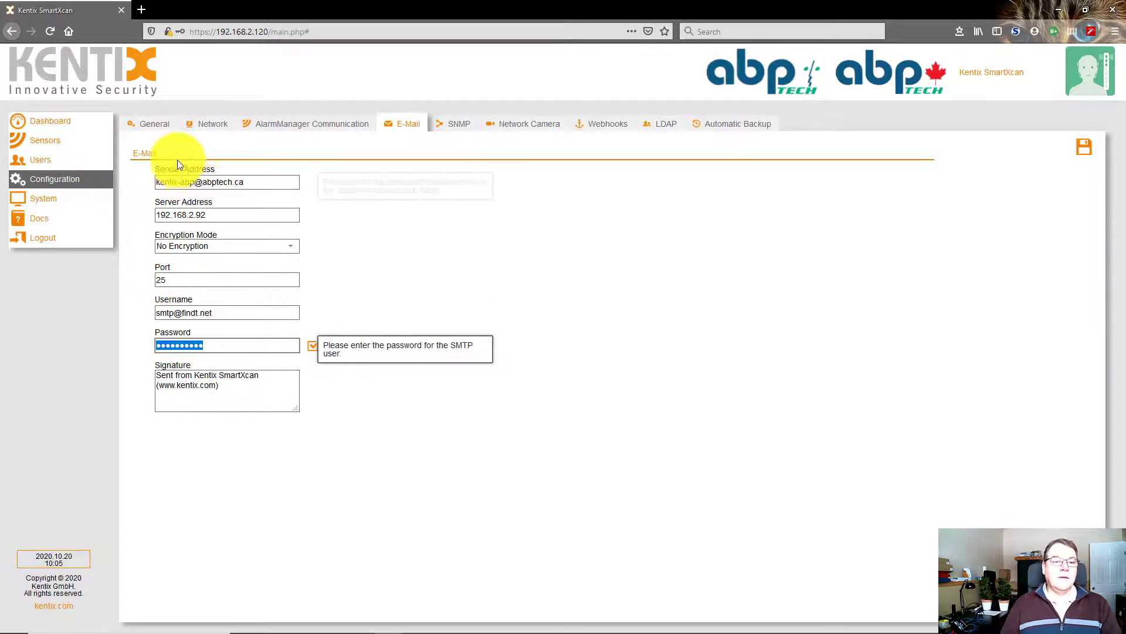
click(84, 159)
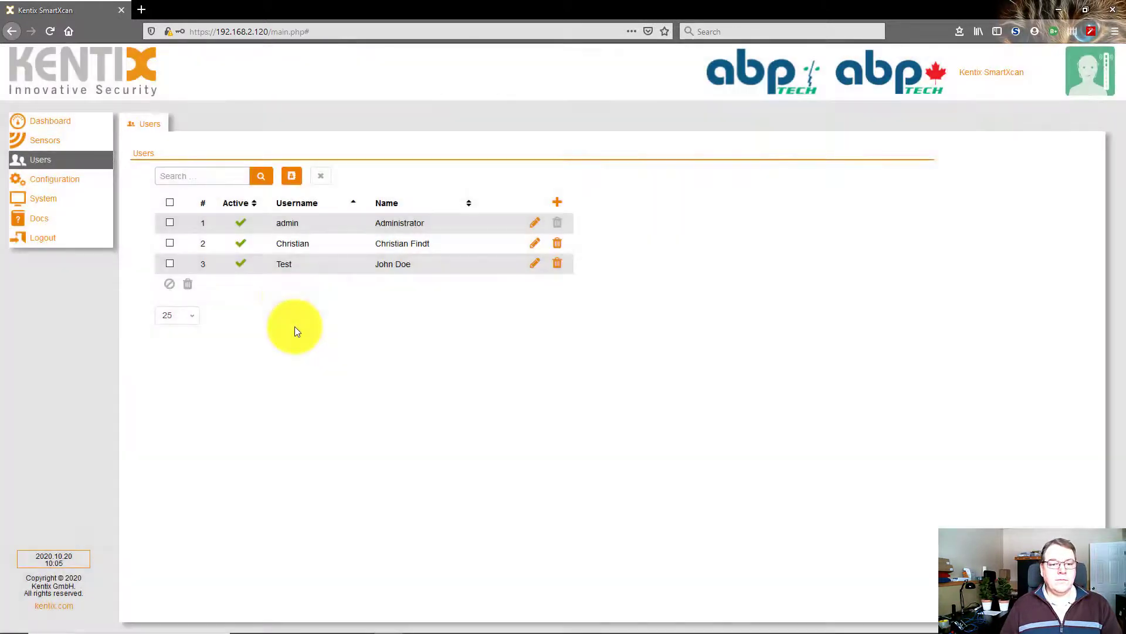
Edit the Test user, switch Body Temperature Notifications to All, and save
click(533, 264)
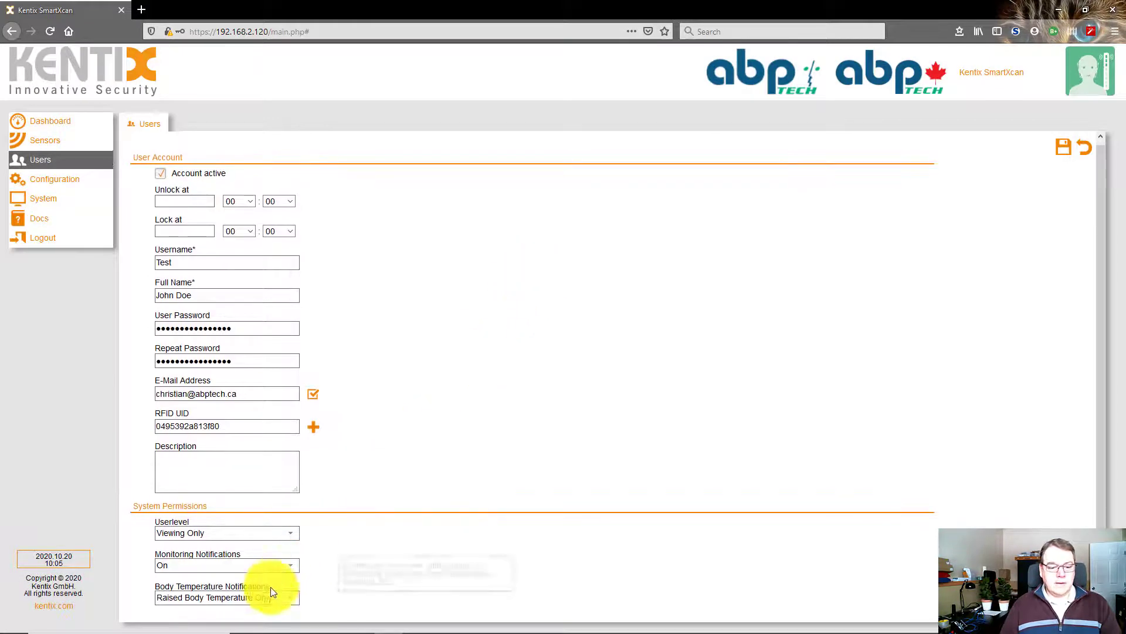
click(223, 601)
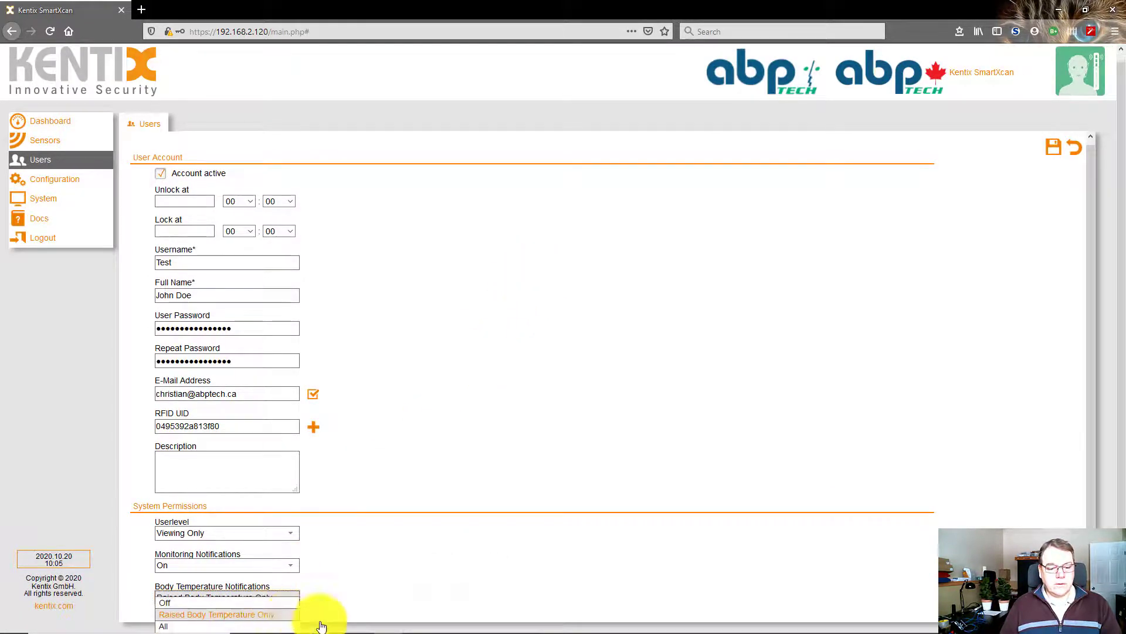
click(245, 629)
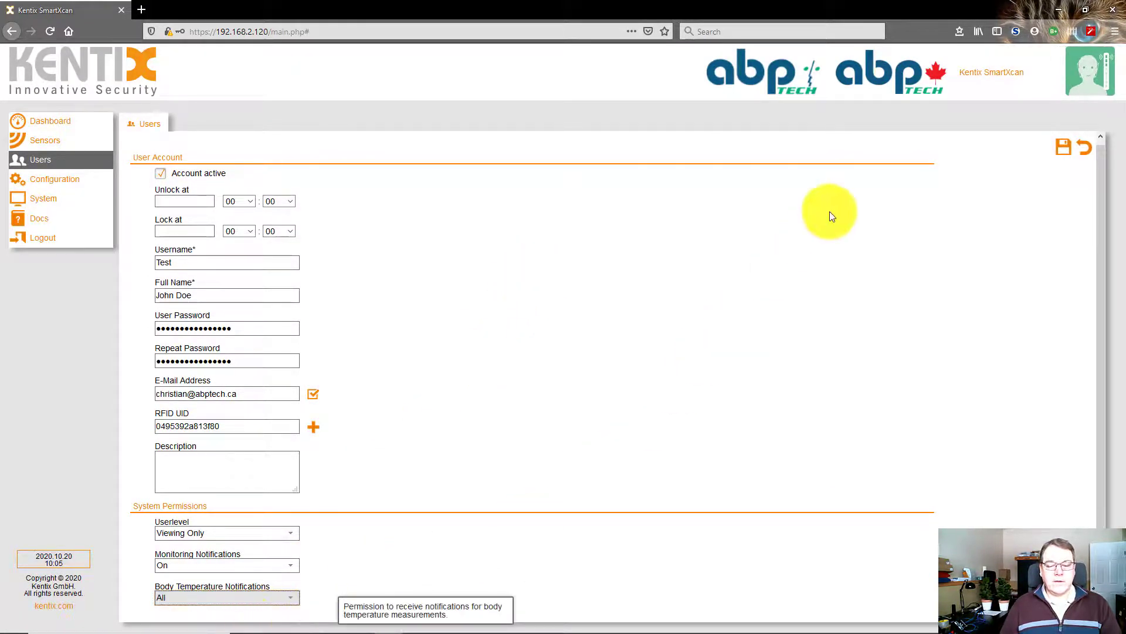
click(1065, 149)
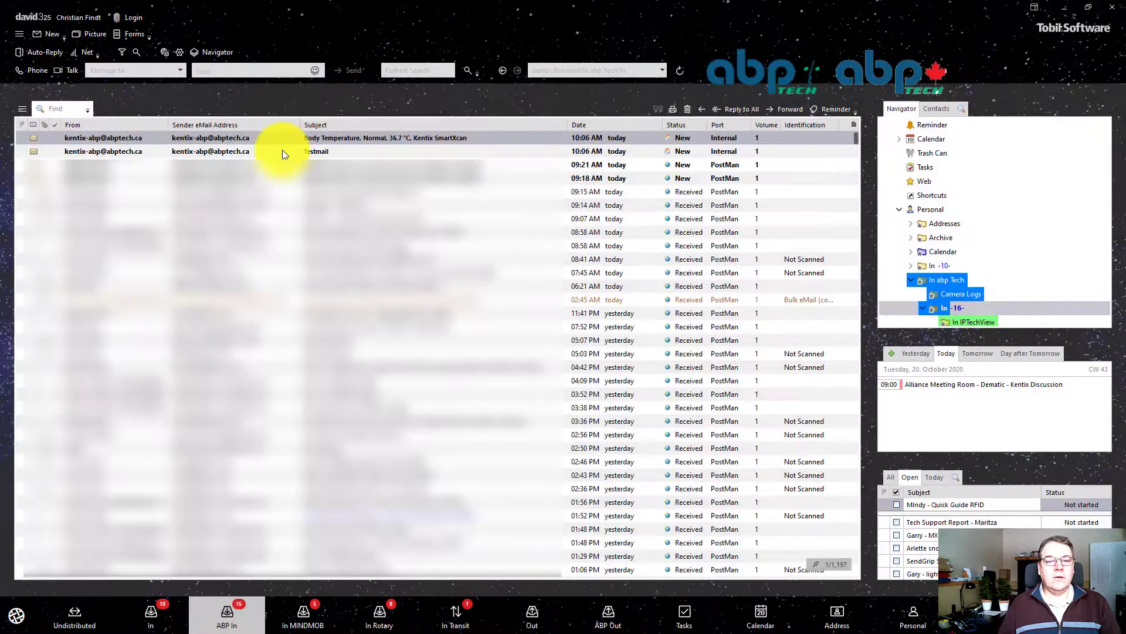
View the Testmail and the Body Temperature (Normal, 36.7 °C) messages from the Kentix device
click(282, 151)
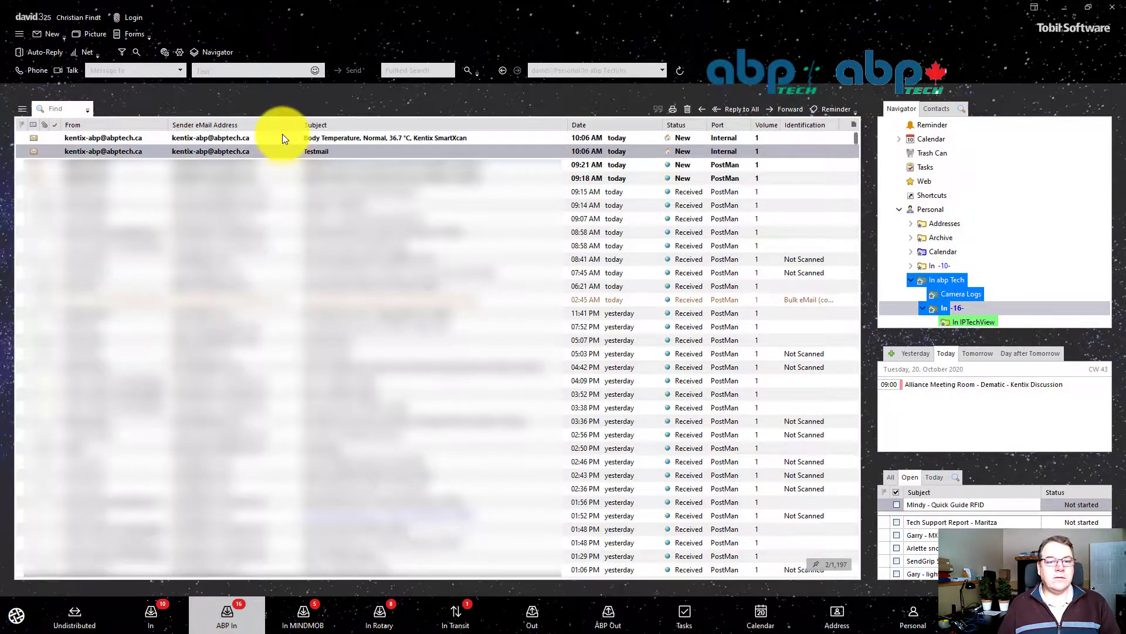
click(280, 138)
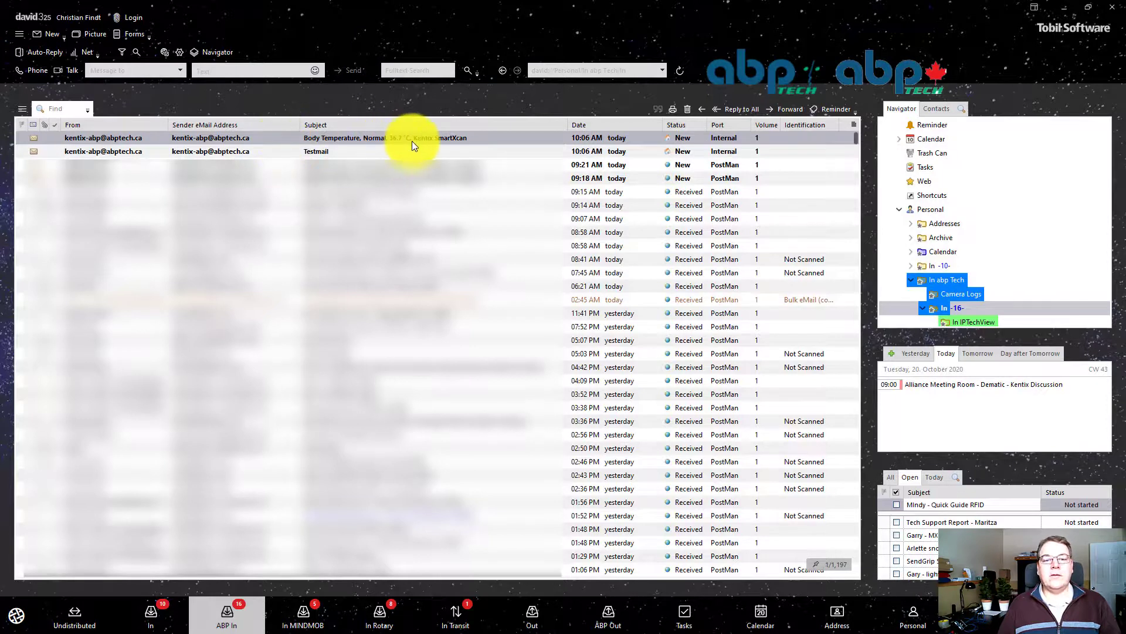